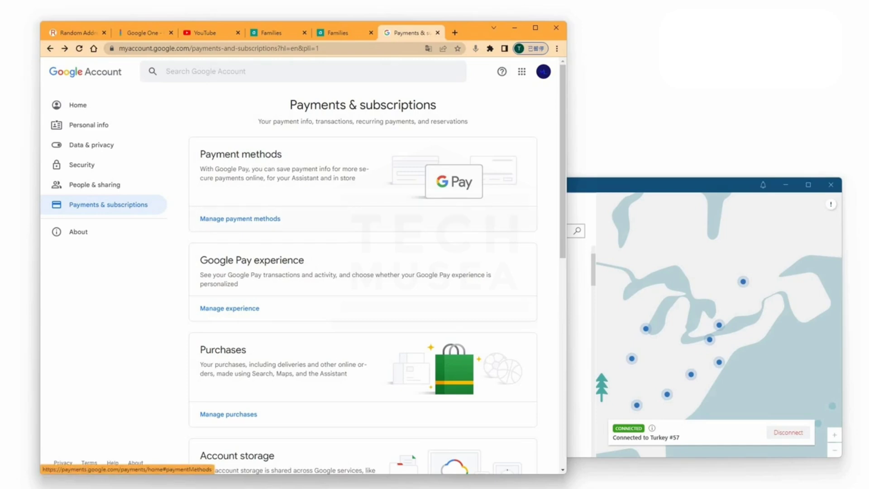
Show the saved Visa card under Payment methods and list both payments profiles, including the Indian one.
click(239, 218)
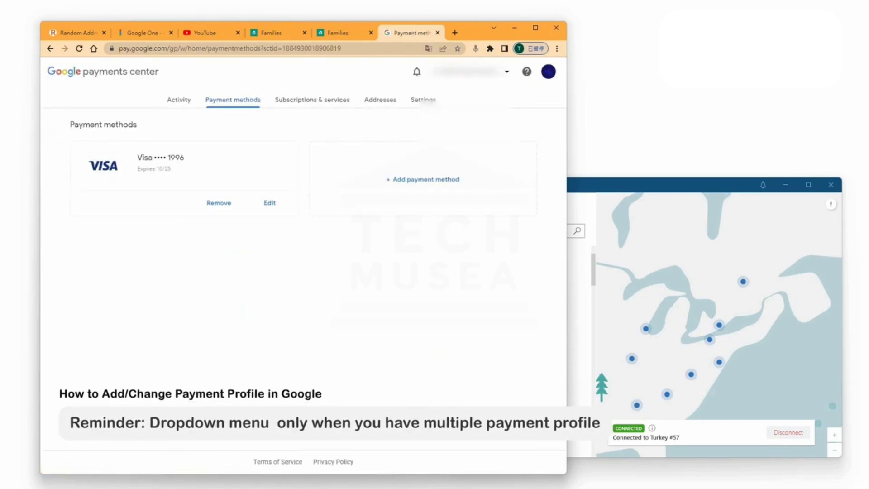
click(471, 71)
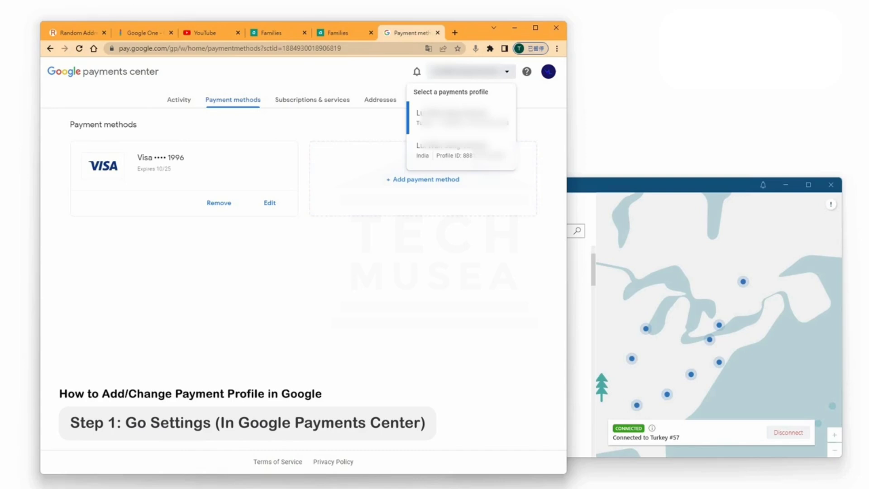
From Settings, start a new payments profile via the Country/Region pencil and bring up the country list.
click(312, 99)
click(450, 100)
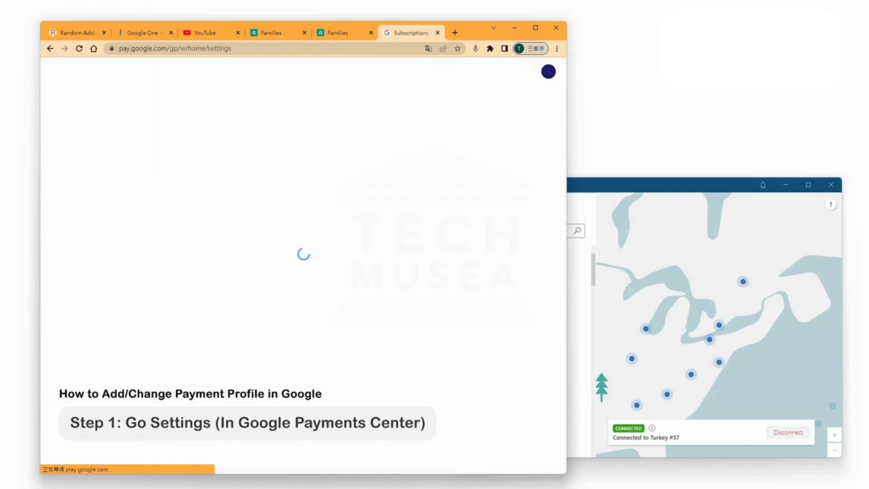
scroll(301, 290, down, 2)
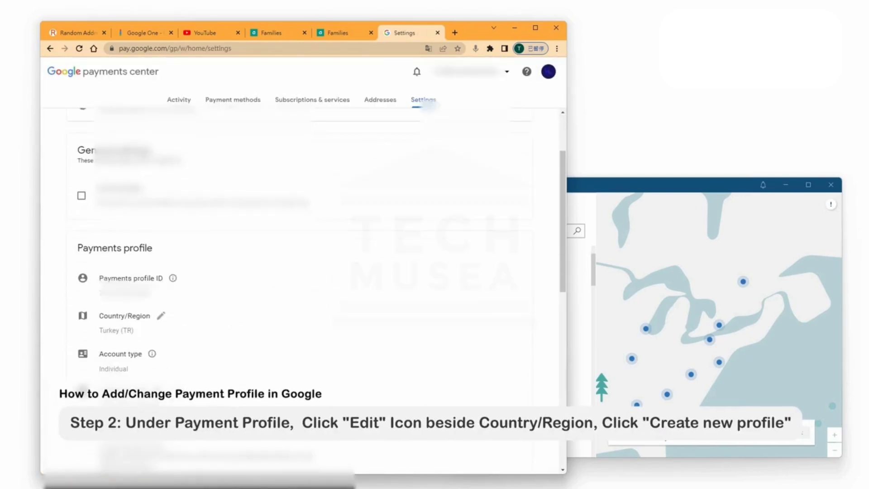
click(161, 315)
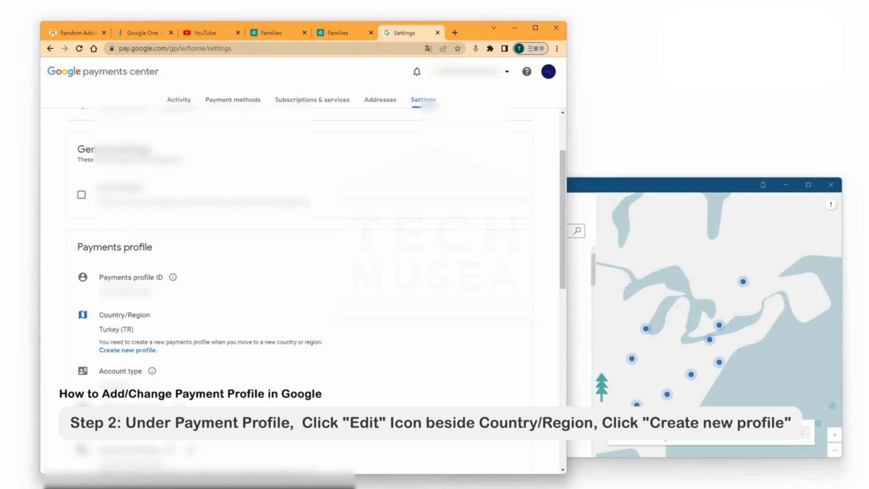
click(128, 350)
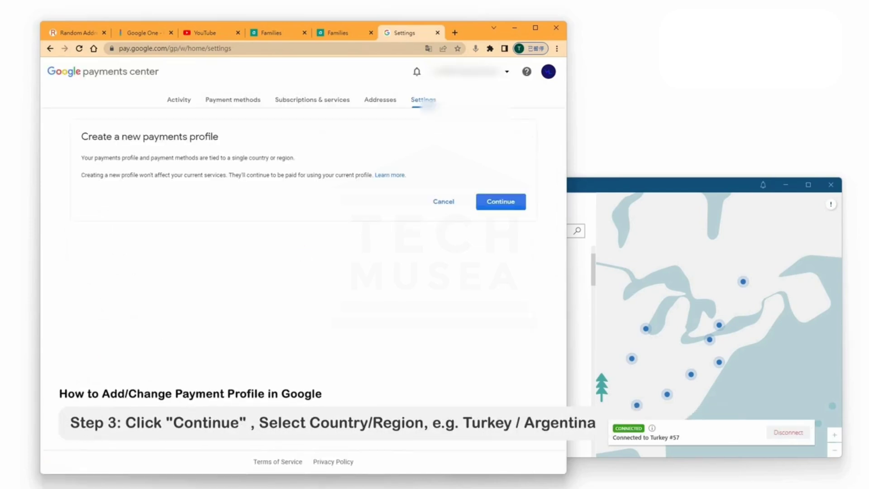
click(501, 201)
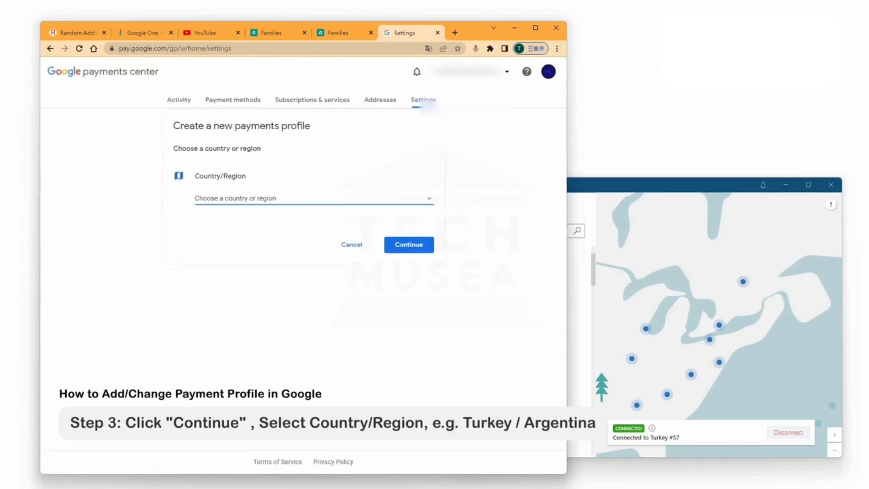
click(312, 198)
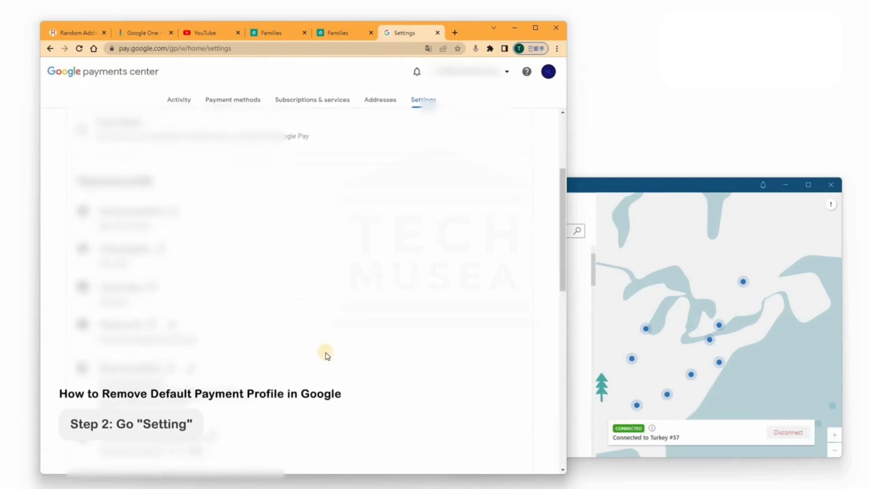
Choose Close payments profile under Payments profile status and re-verify the sign-in with the account password.
scroll(327, 356, down, 4)
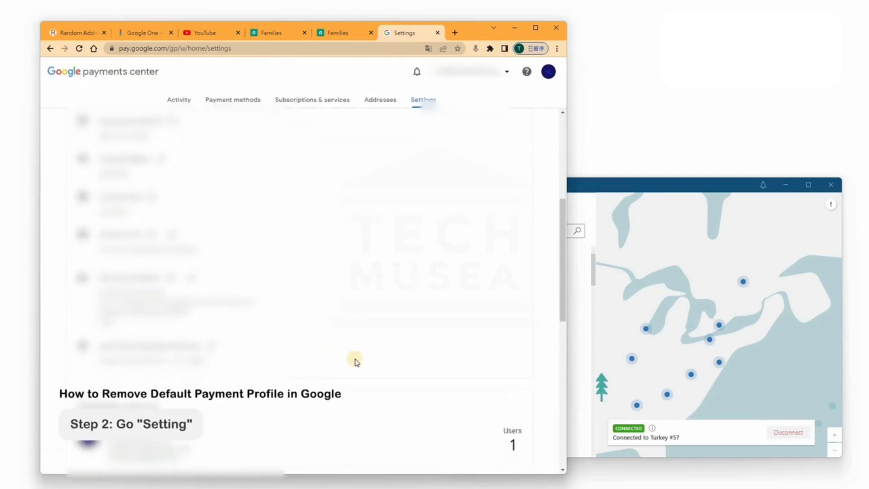
scroll(349, 404, up, 3)
scroll(349, 404, down, 10)
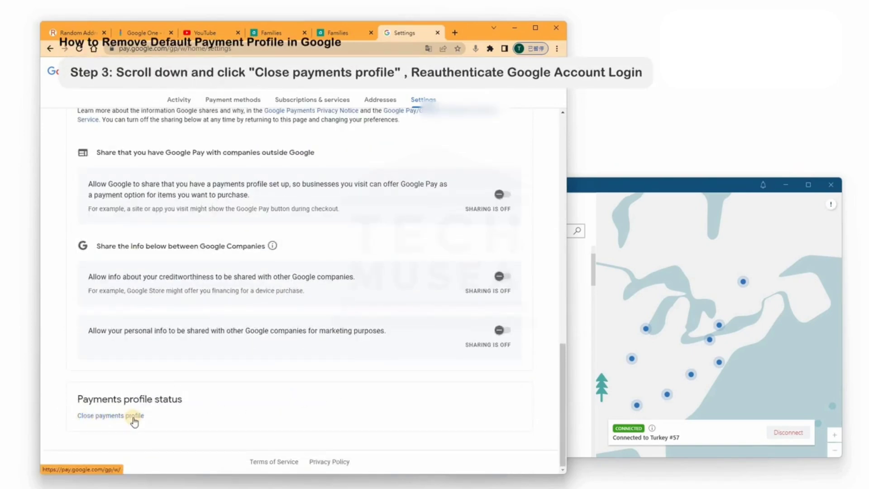
click(133, 417)
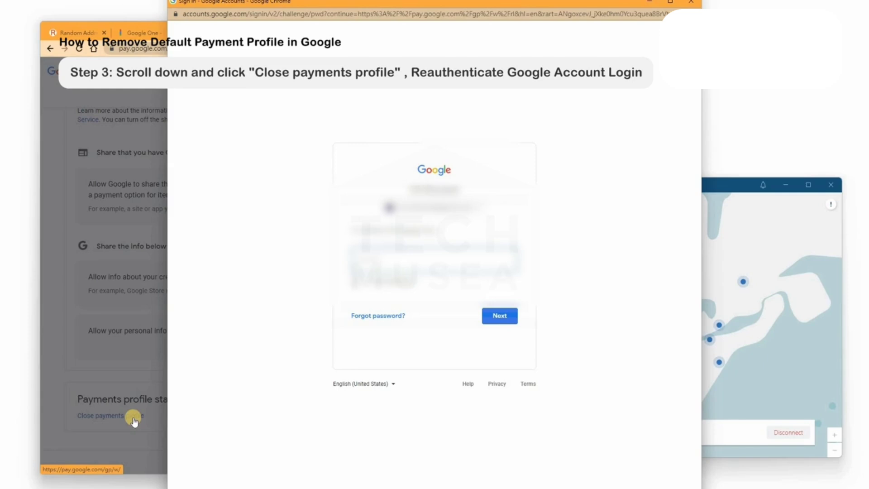
key(Return)
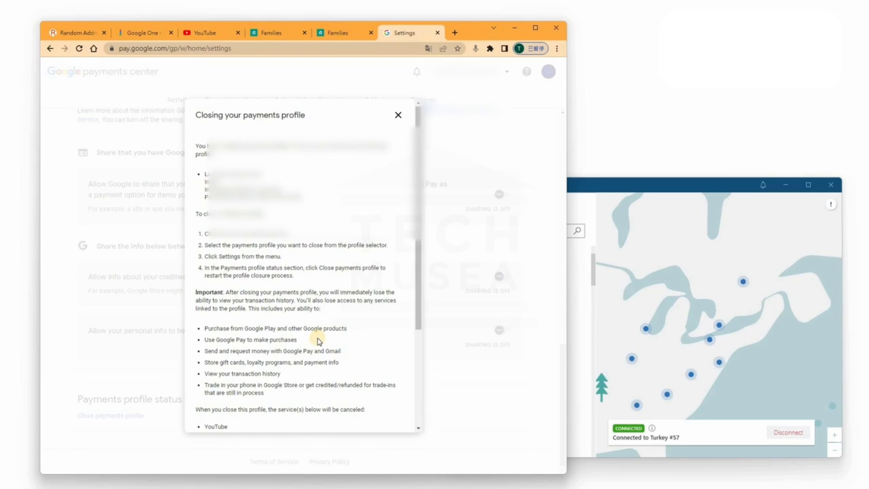
scroll(287, 295, down, 3)
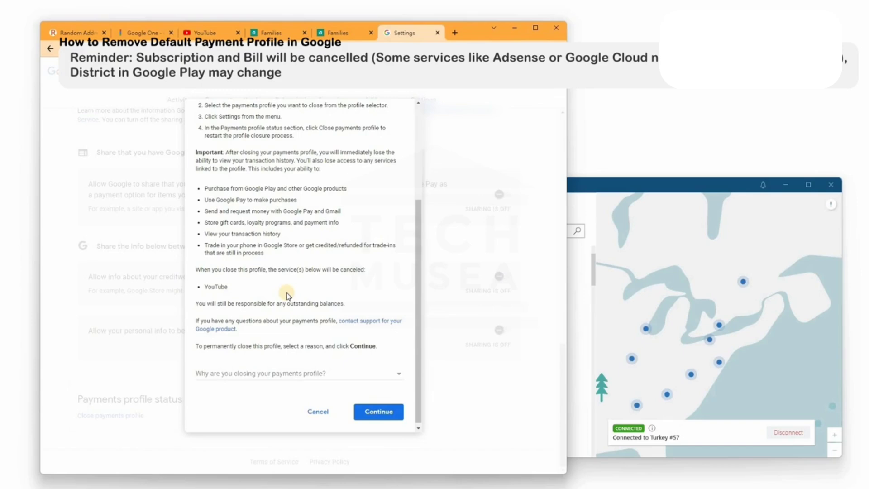
Through YouTube account settings, reach membership management and expand the ₹189/mo Premium family details.
click(205, 32)
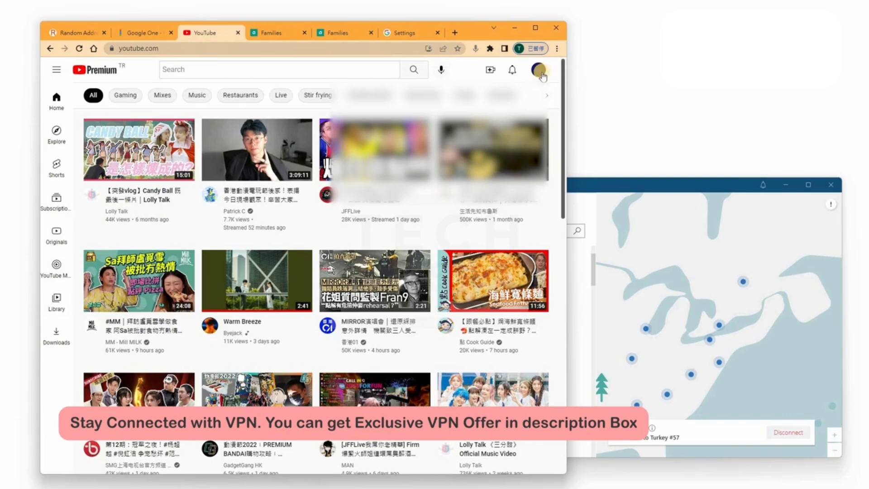
click(541, 73)
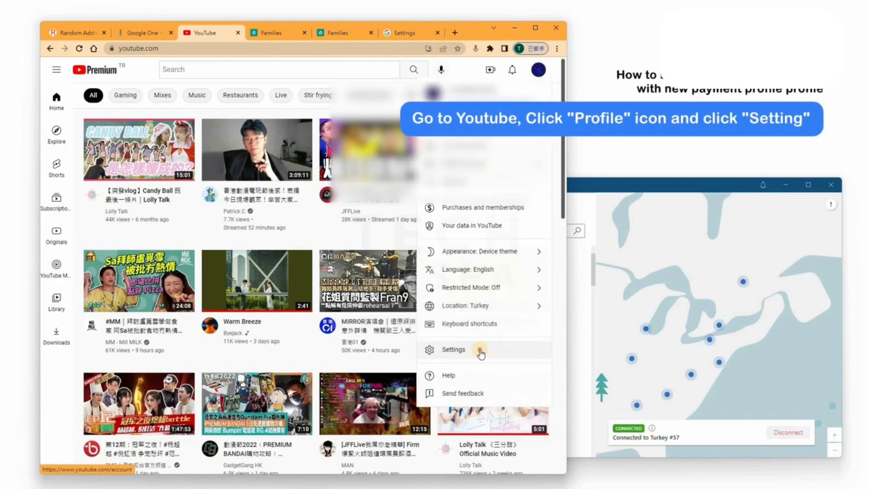
click(480, 351)
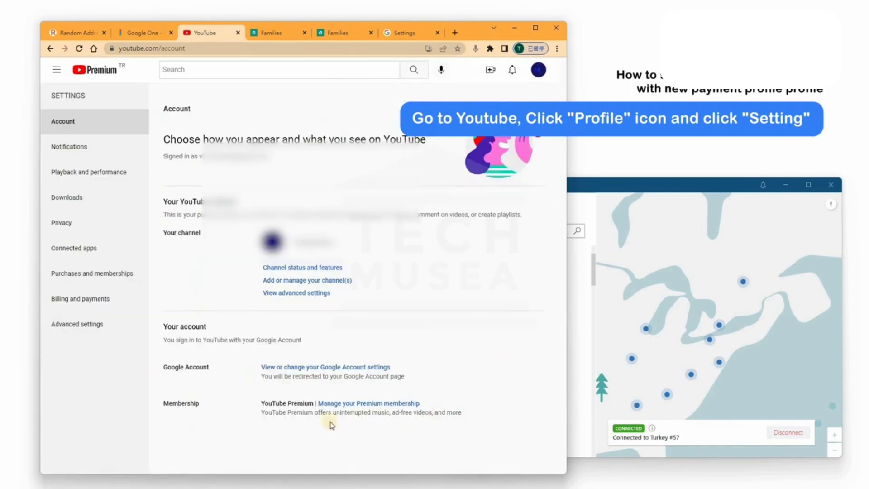
click(388, 407)
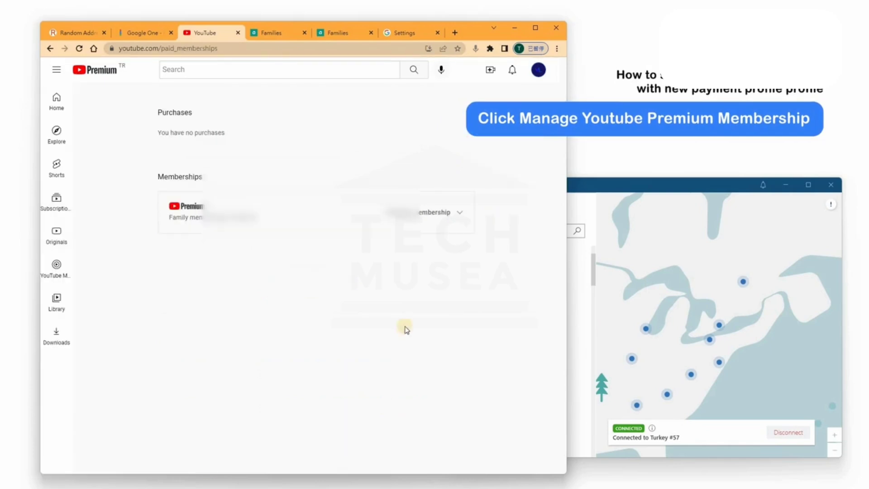
click(445, 212)
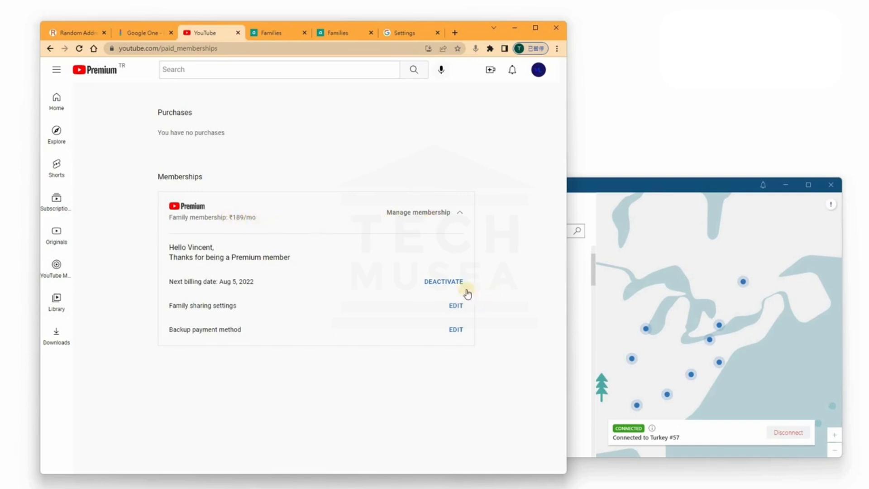
Deactivate the ₹189/mo Premium family plan, skipping the pause offer and cancellation reason.
click(443, 283)
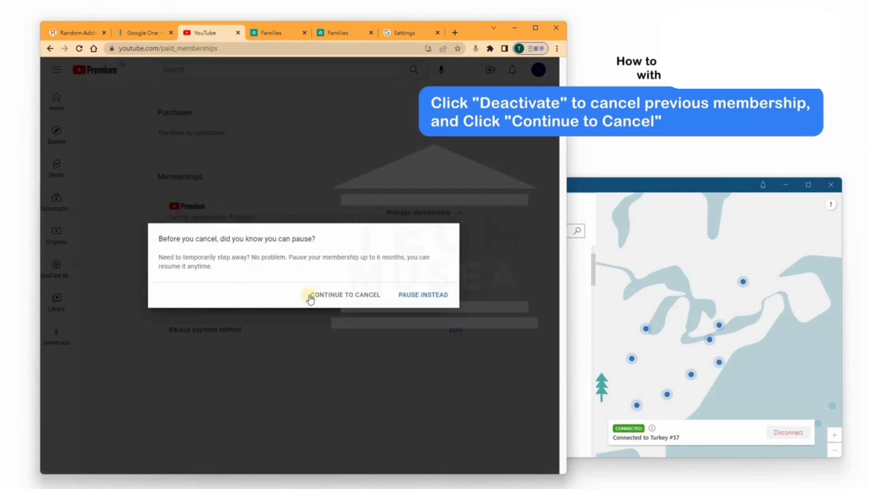
click(369, 299)
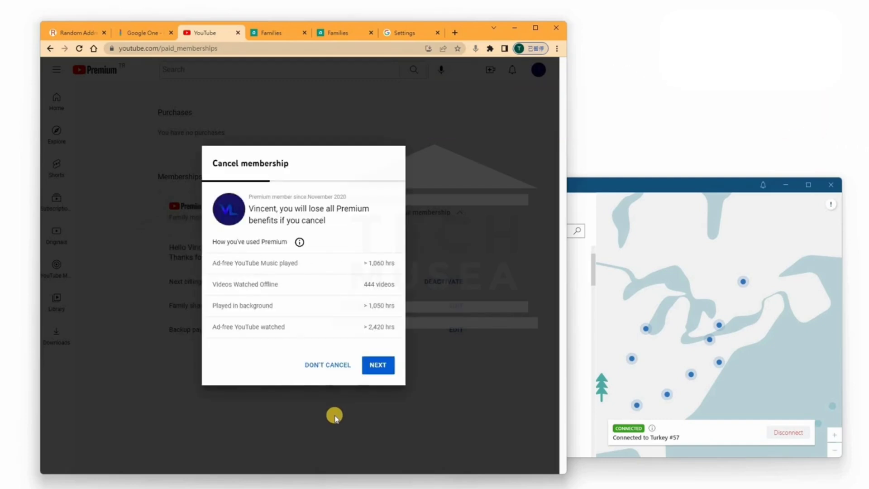
click(388, 369)
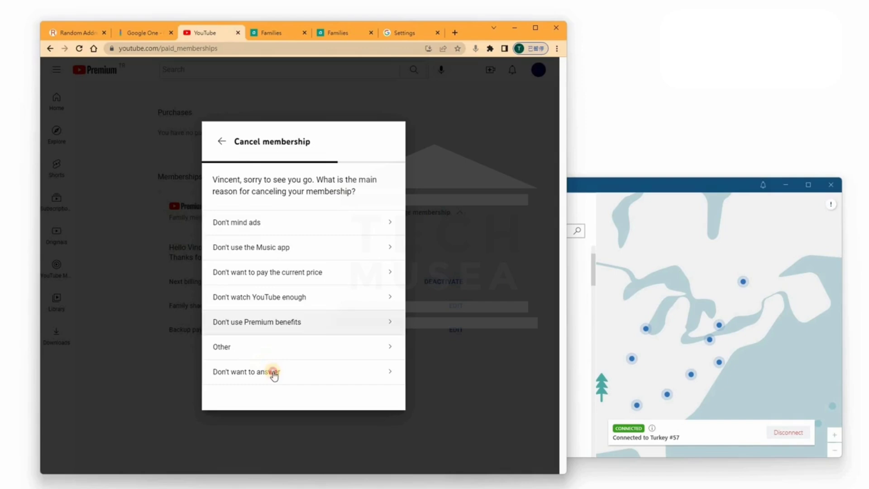
click(272, 372)
click(386, 362)
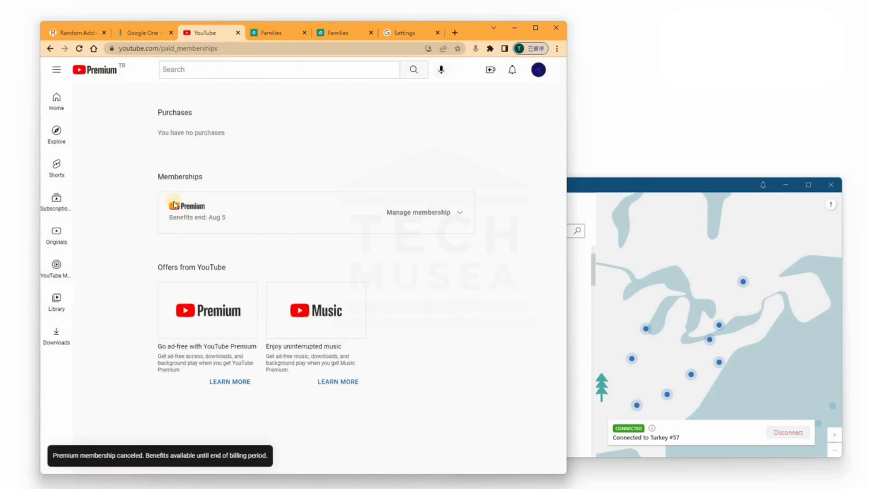
Expand Manage membership and choose GET FAMILY PLAN on the TRY 25.99/month Family Membership offer.
click(453, 220)
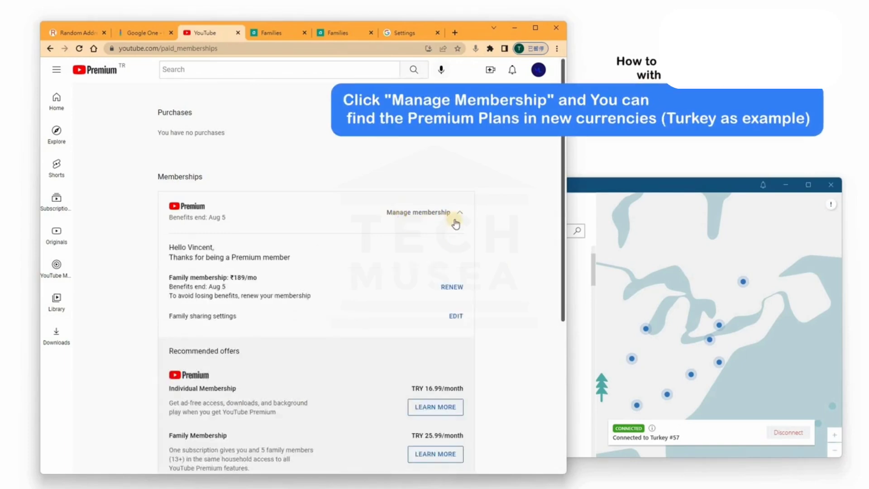
scroll(272, 235, down, 3)
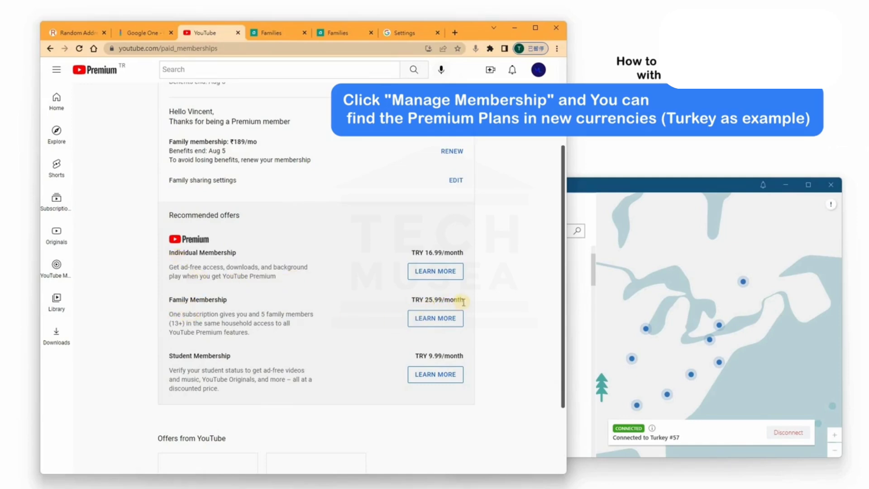
click(425, 326)
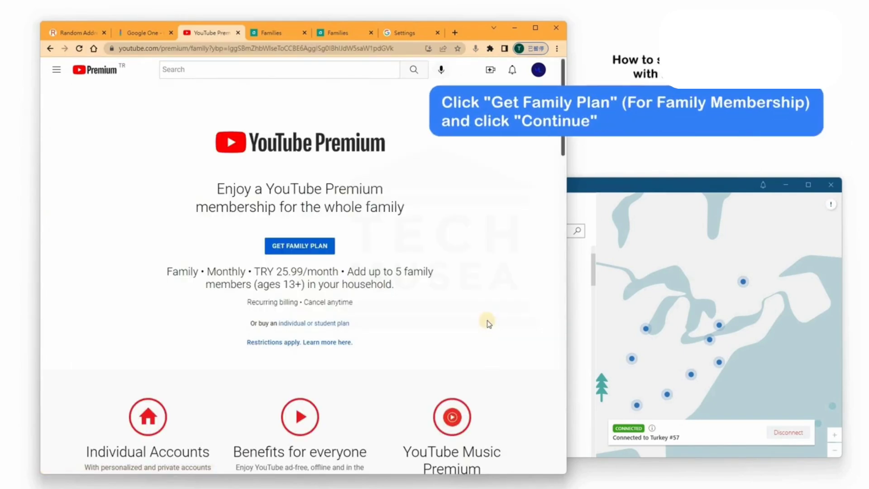
click(317, 250)
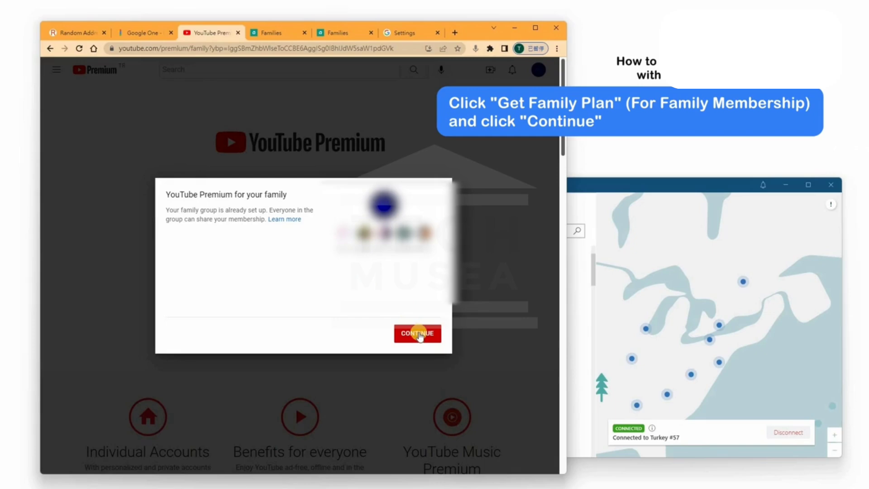
Keep the existing family group and buy the TRY 25.99/mo plan with the saved Visa card.
click(419, 335)
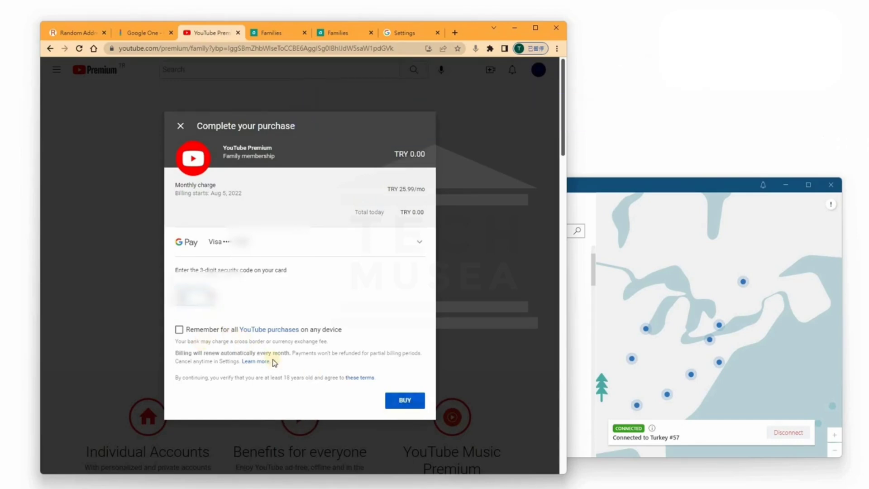
click(403, 402)
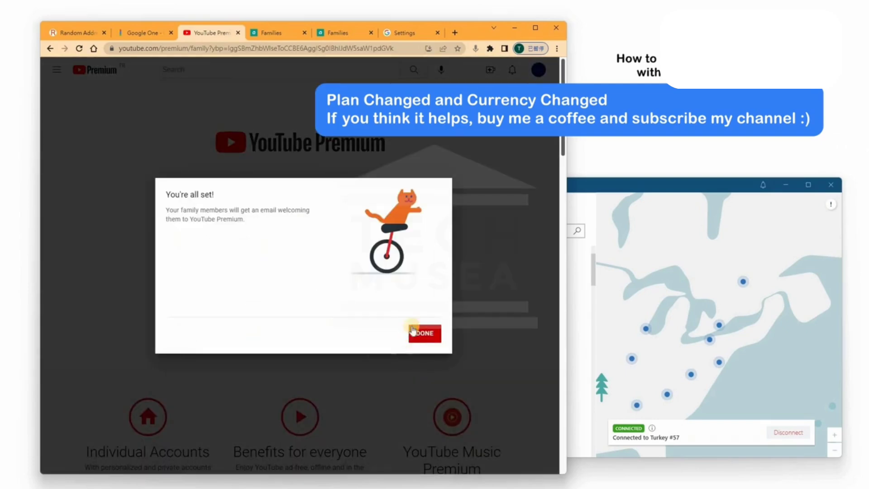
Dismiss the purchase confirmation and expand the Premium card in Purchases and memberships showing TRY 25.99/mo on Visa.
click(421, 332)
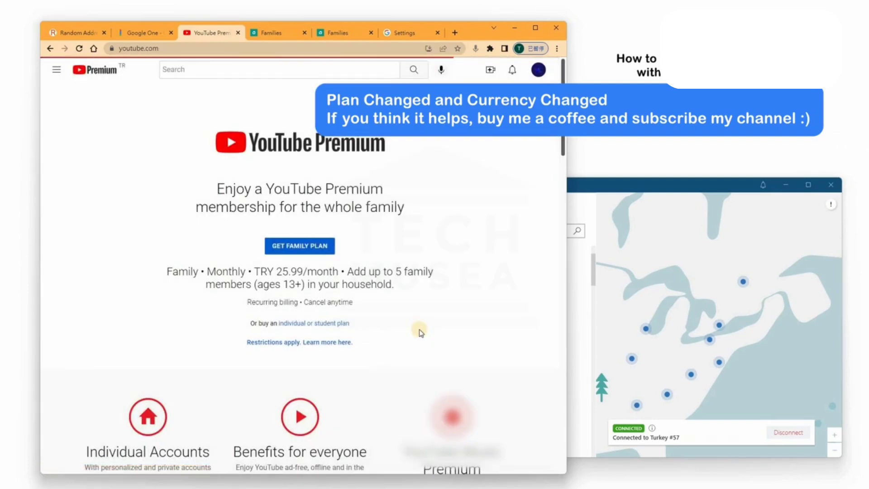
click(538, 69)
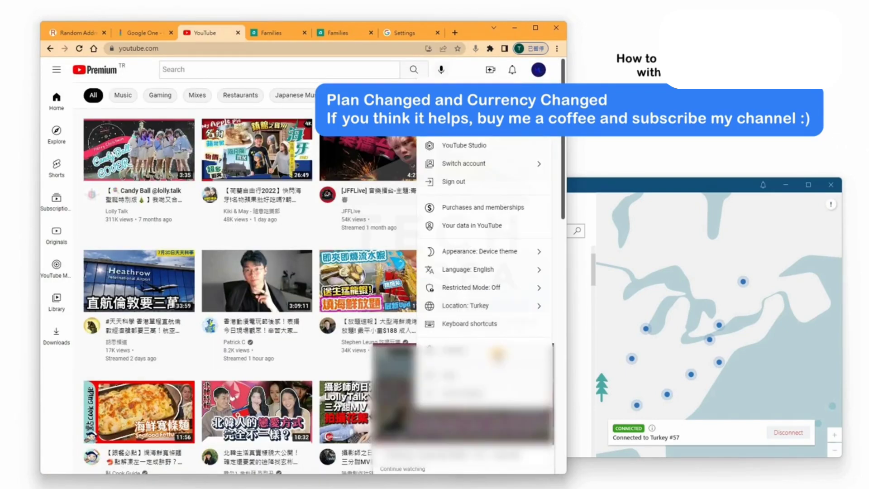
click(457, 356)
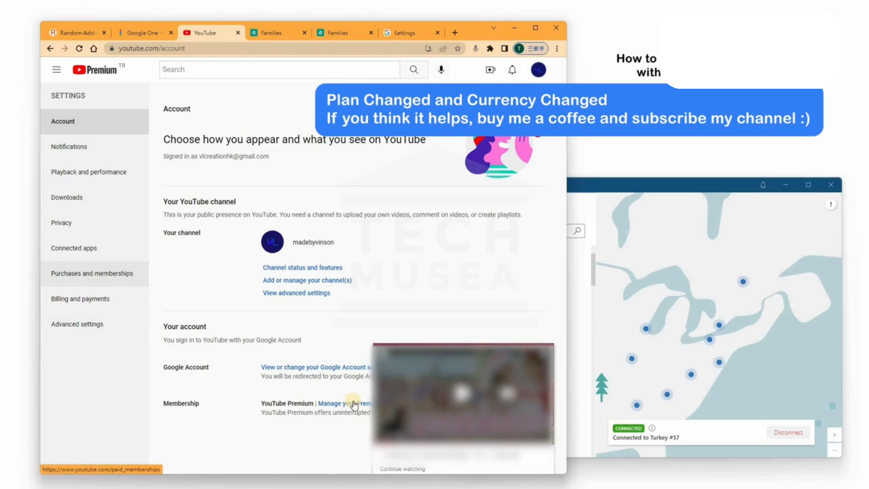
click(92, 274)
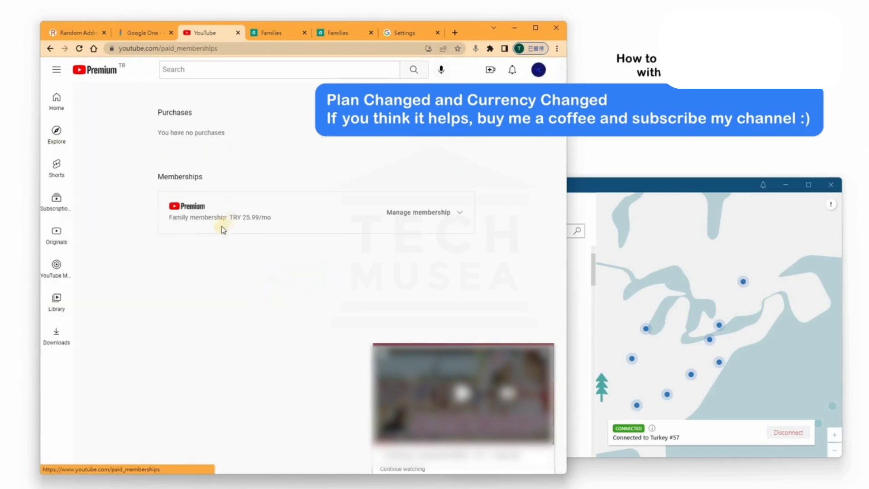
click(447, 216)
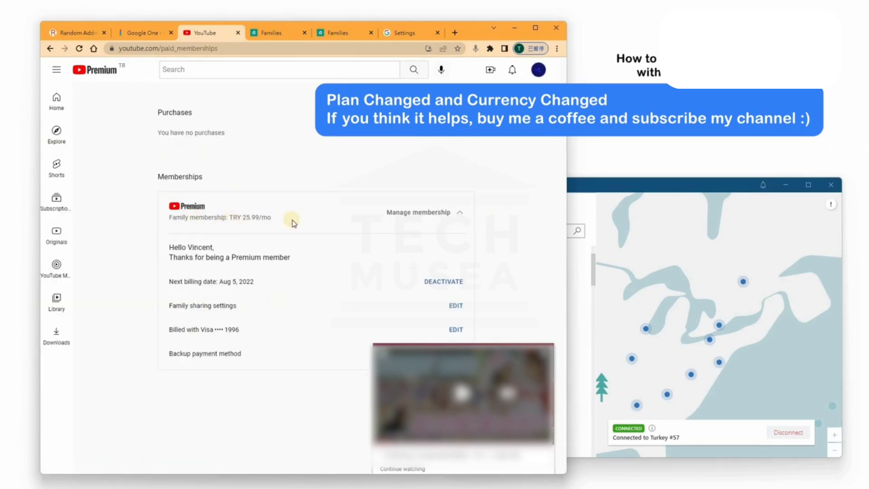